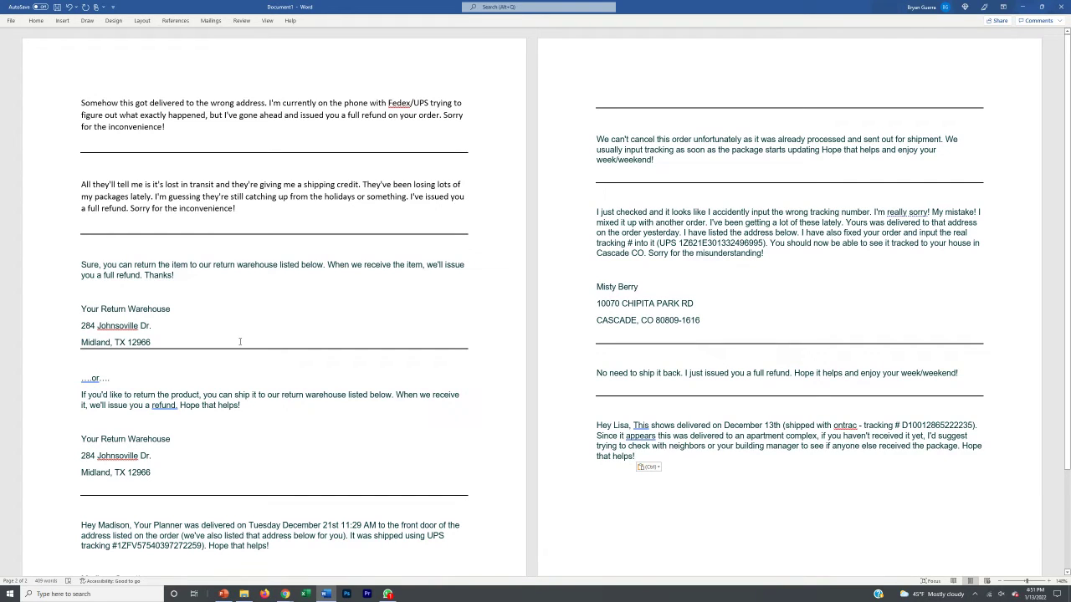
Insert an empty line between the first return warehouse address and the divider below it
click(240, 342)
key(Return)
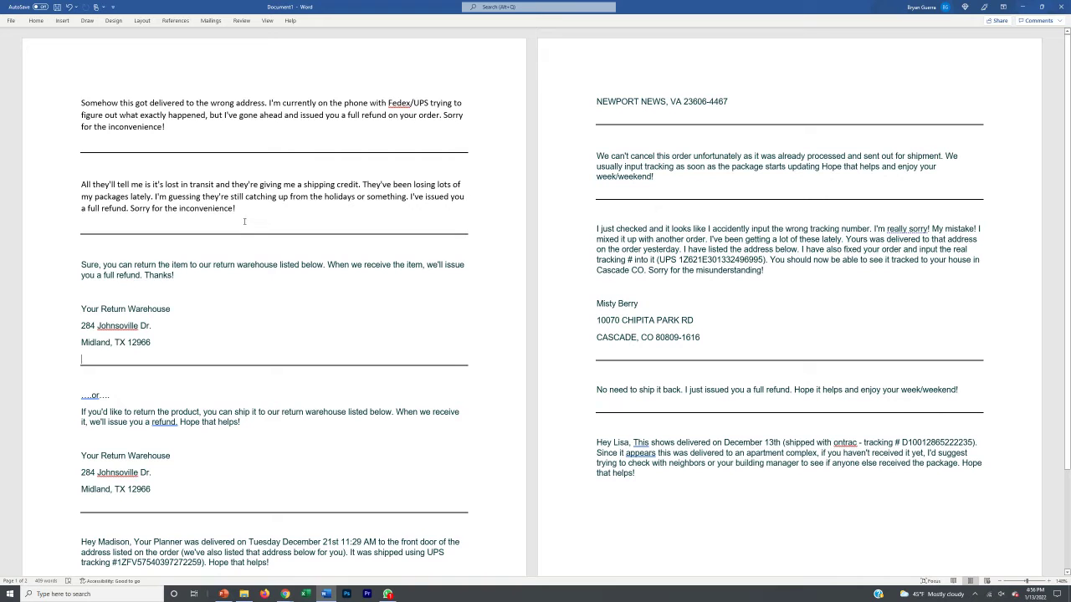
Review the first return-request reply, selecting its message and the return warehouse address in turn
scroll(162, 254, down, 3)
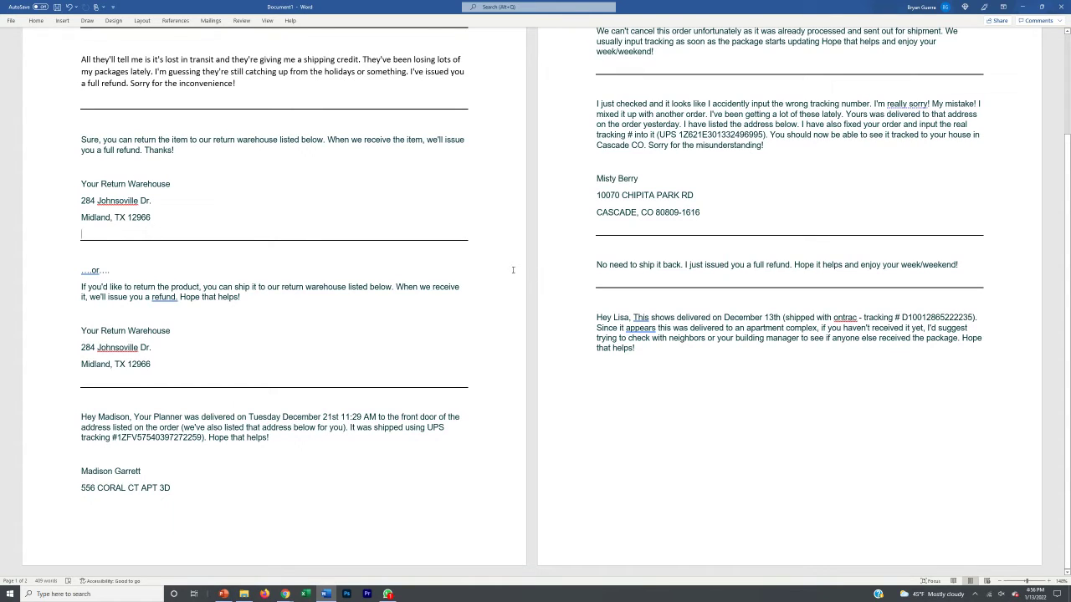
scroll(365, 267, up, 1)
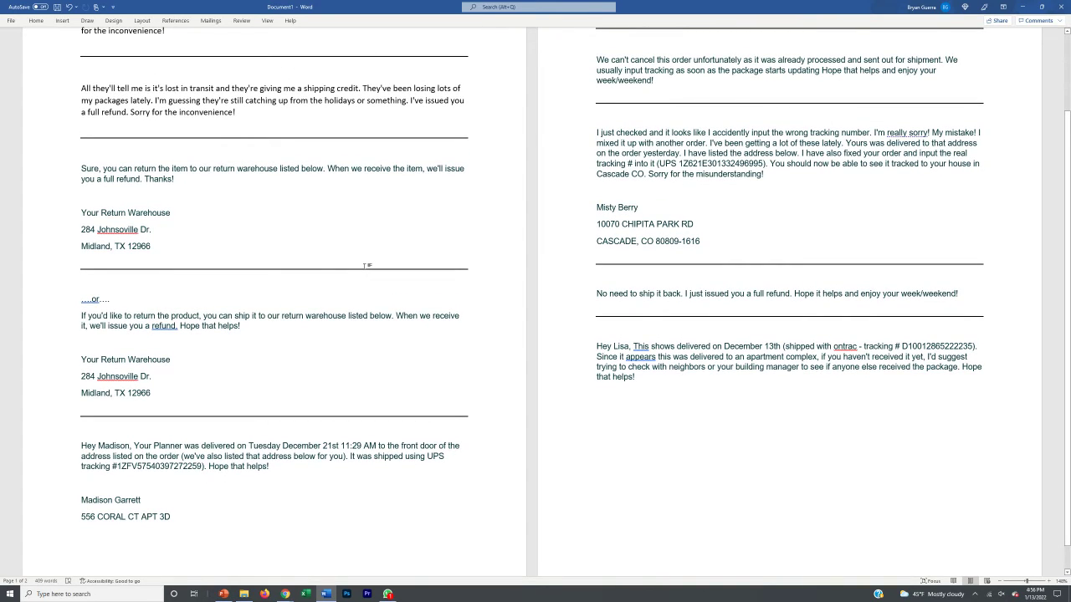
click(365, 266)
drag(81, 168, 177, 179)
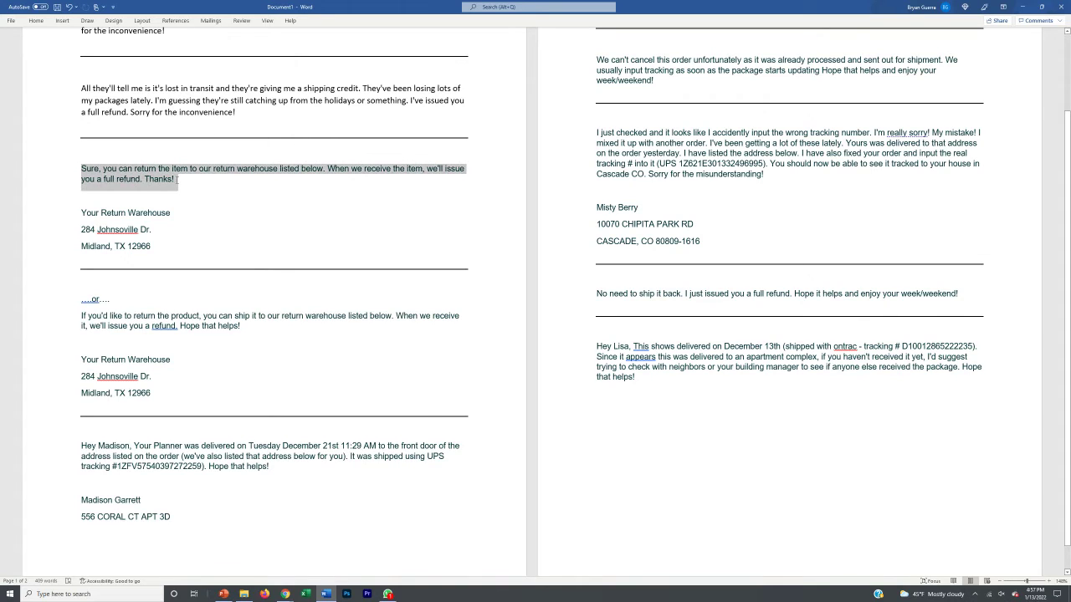
click(206, 192)
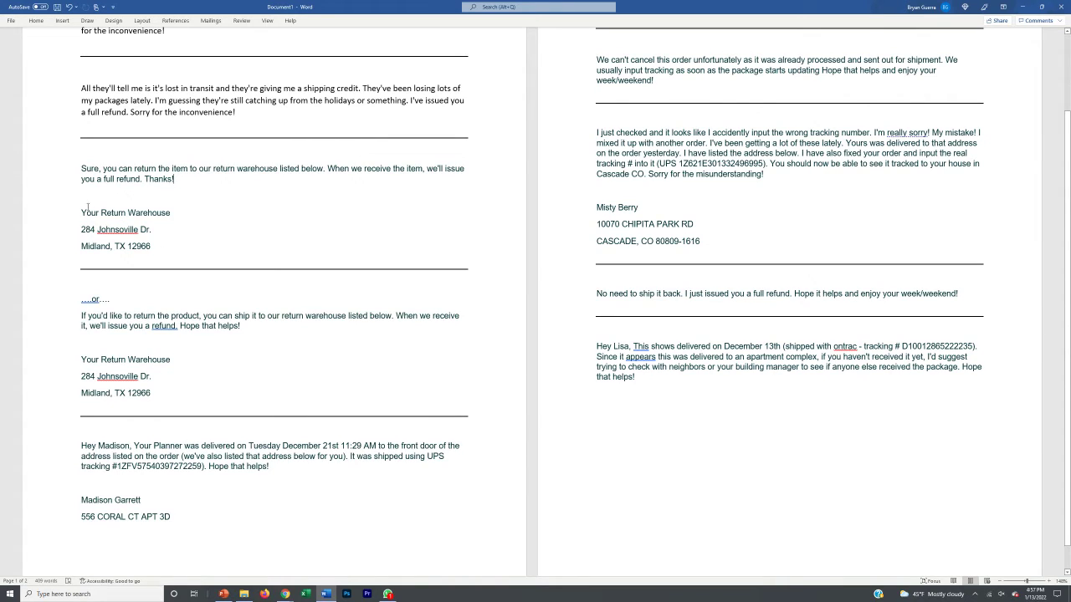
drag(81, 214, 152, 248)
click(168, 255)
scroll(178, 226, down, 1)
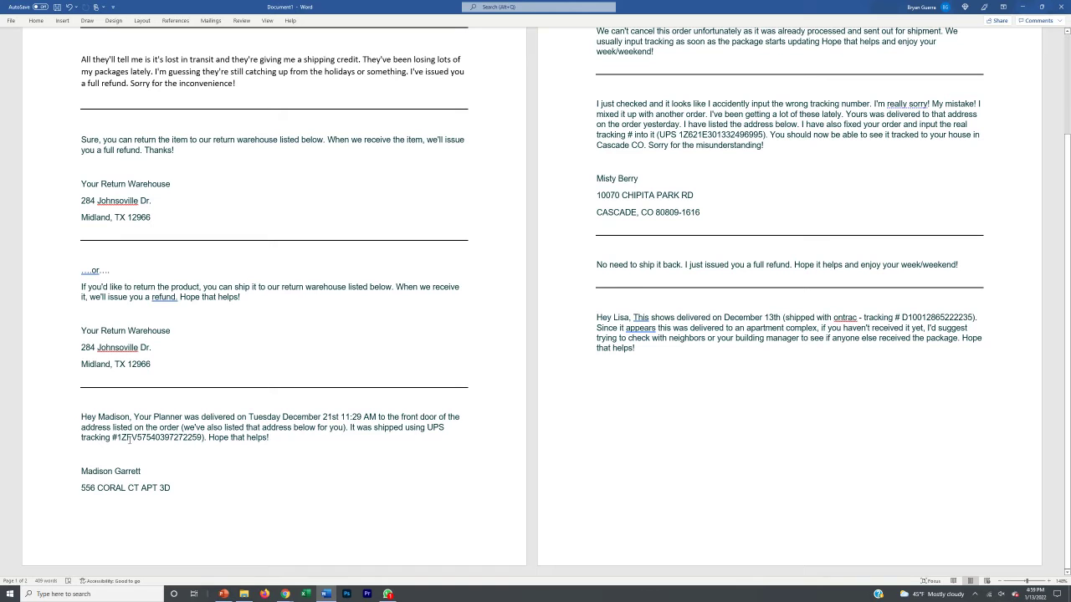
Review the Planner delivery reply, selecting the delivery date and time and the "front door" drop-off wording in turn
scroll(120, 177, up, 2)
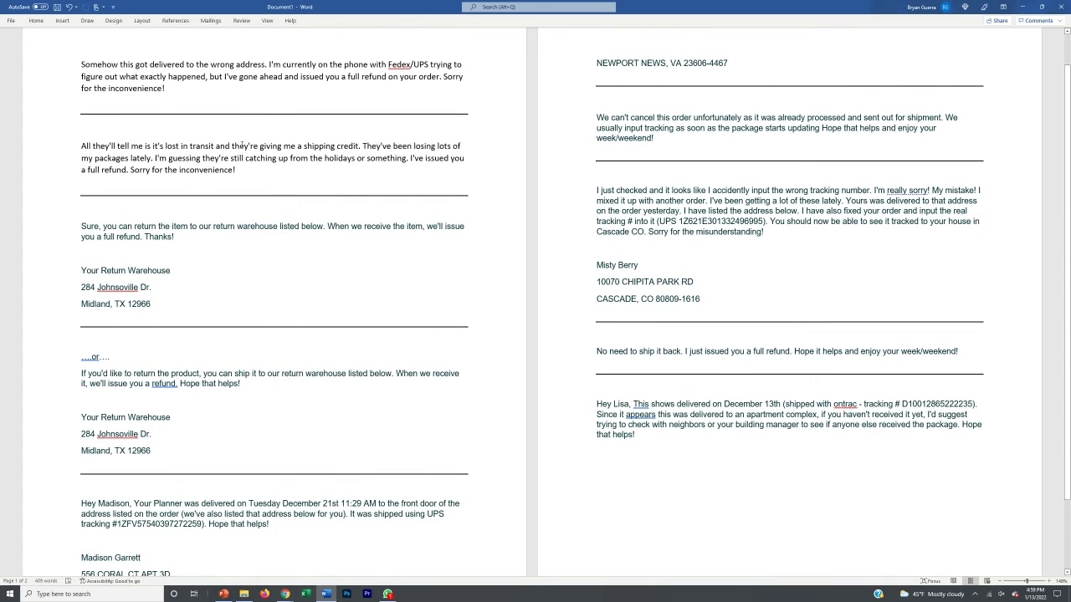
scroll(242, 145, down, 2)
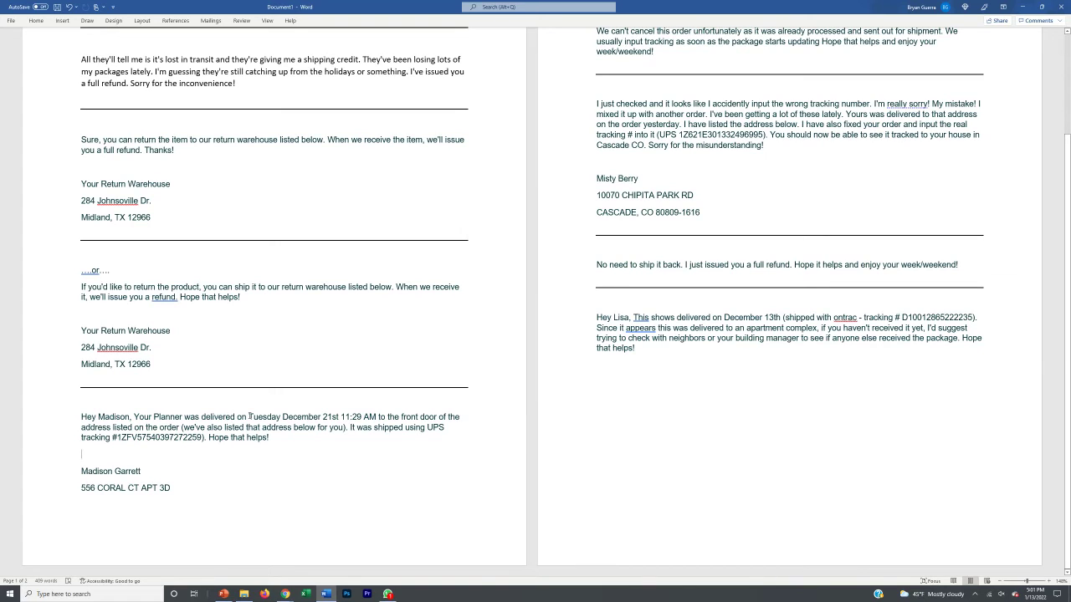
drag(248, 417, 377, 418)
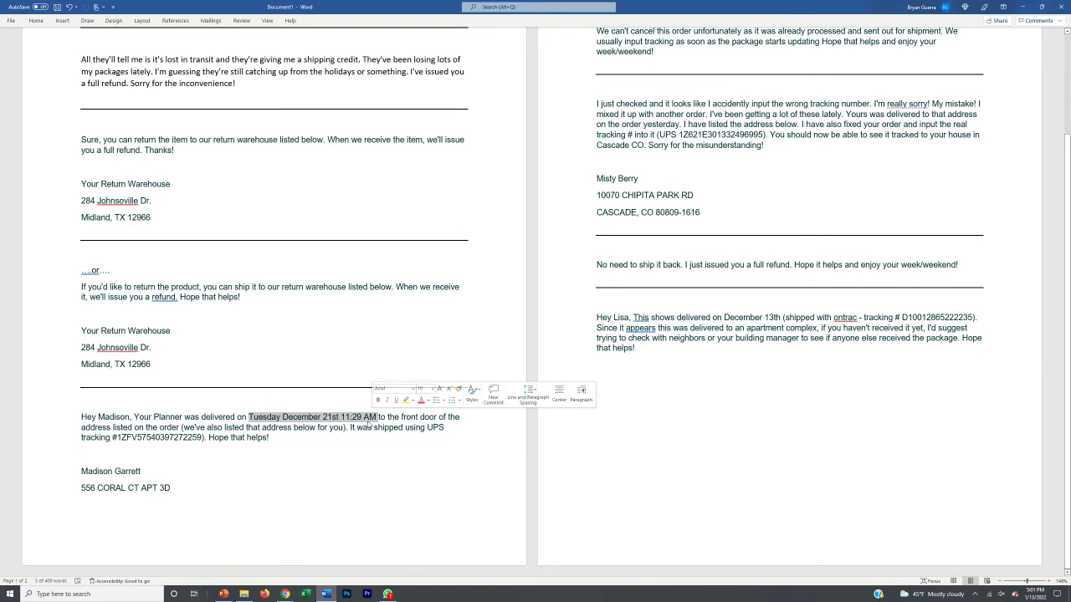
click(380, 418)
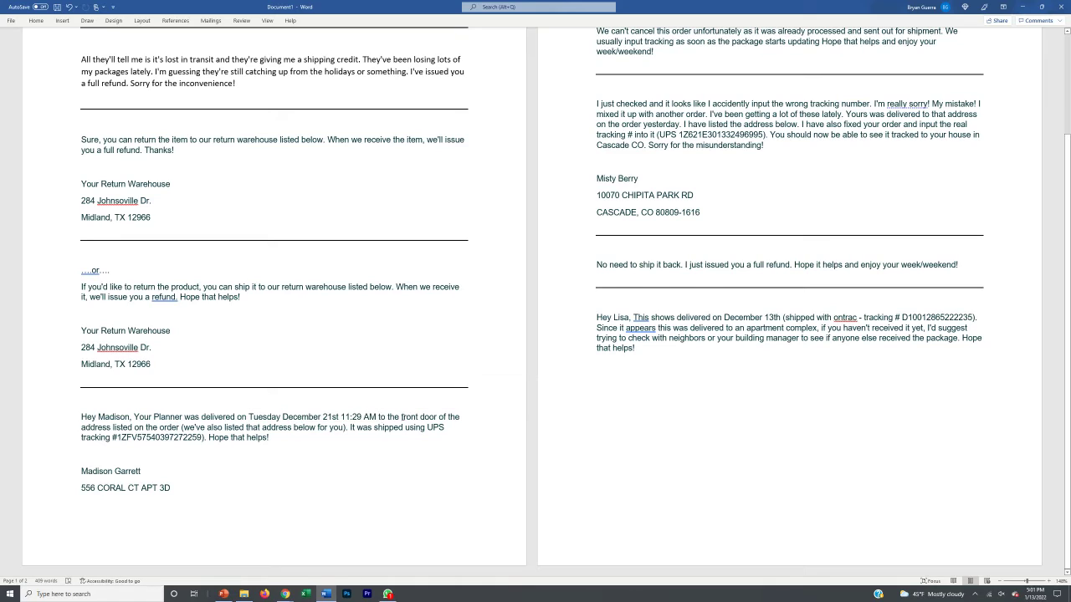
drag(401, 417, 437, 417)
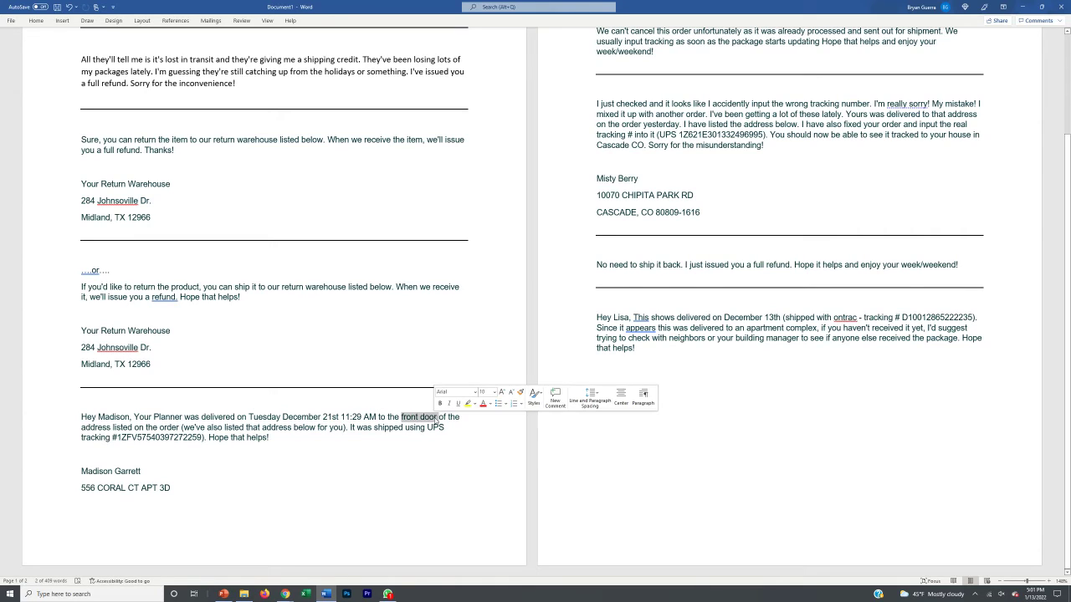
click(420, 417)
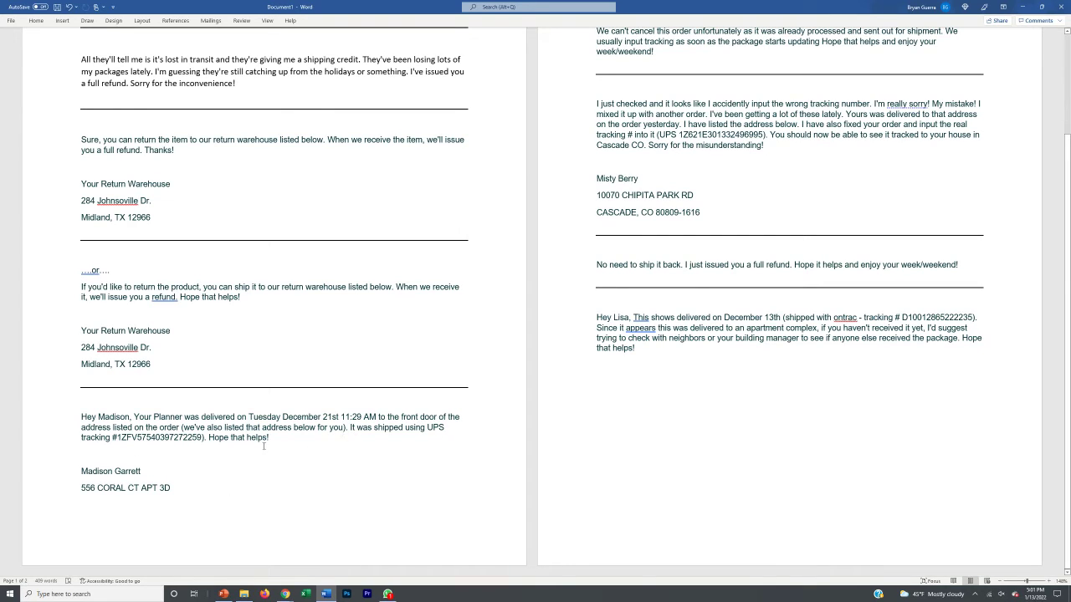
scroll(218, 505, up, 1)
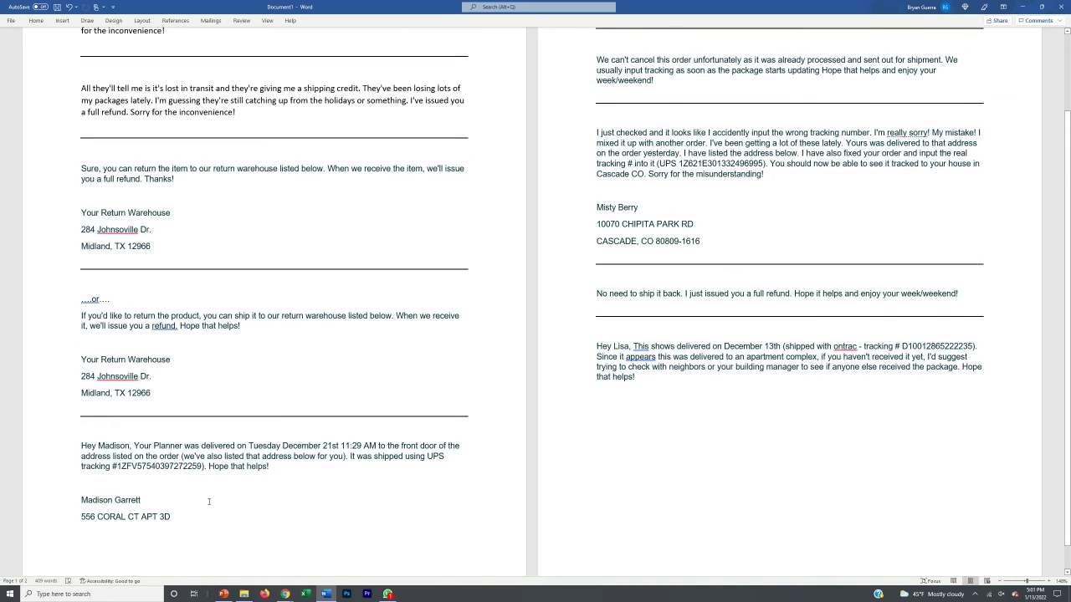
scroll(569, 334, up, 3)
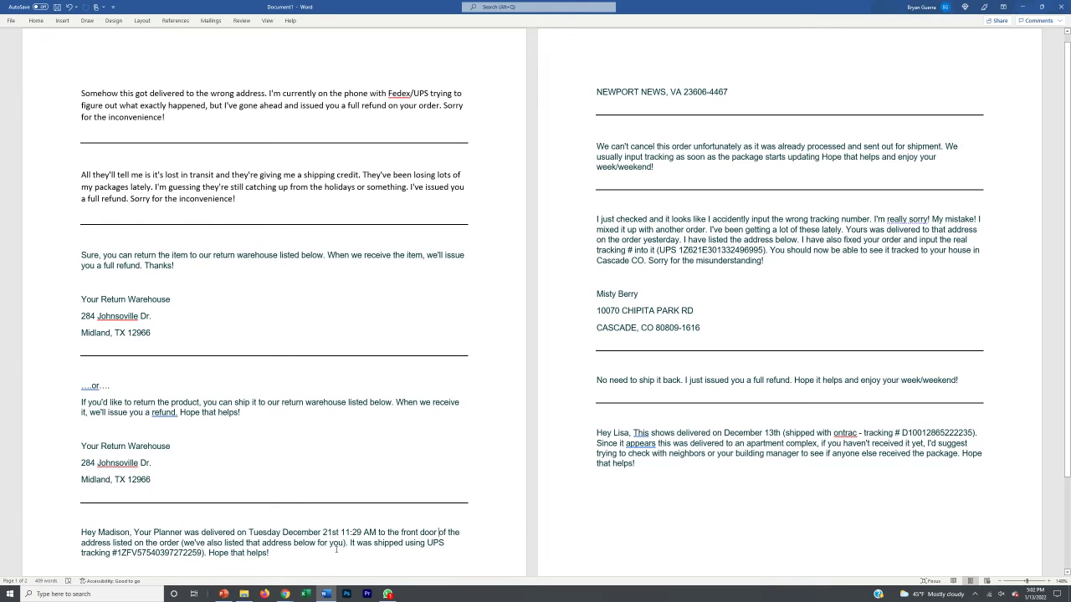
scroll(544, 310, down, 2)
scroll(655, 124, up, 2)
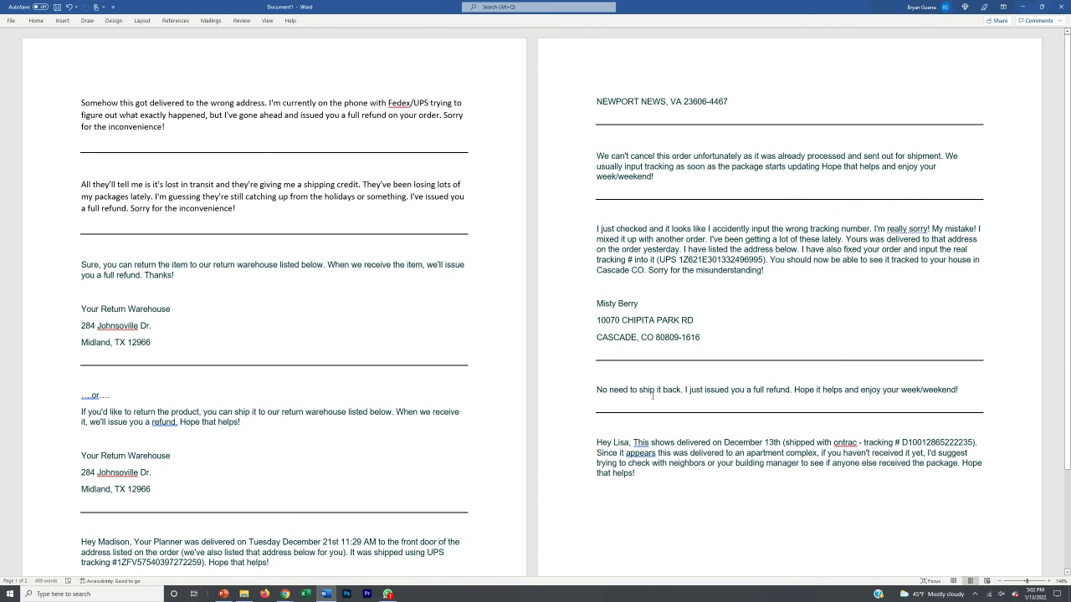
Add the word "kindly" before "suggest" in the apartment-complex delivery reply and reread the whole message
scroll(644, 460, down, 1)
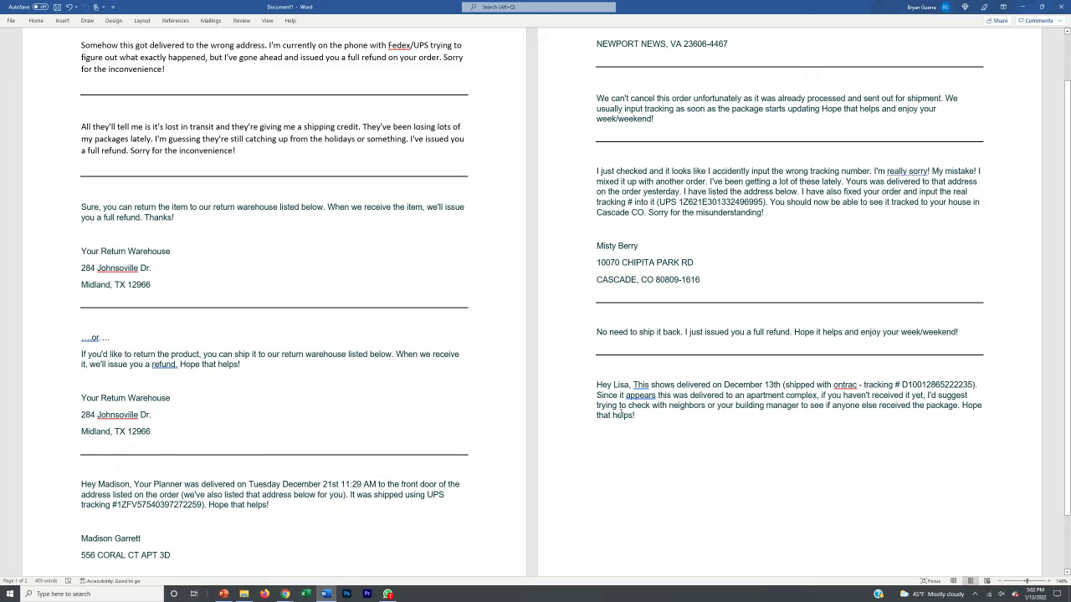
click(941, 395)
text(kindly)
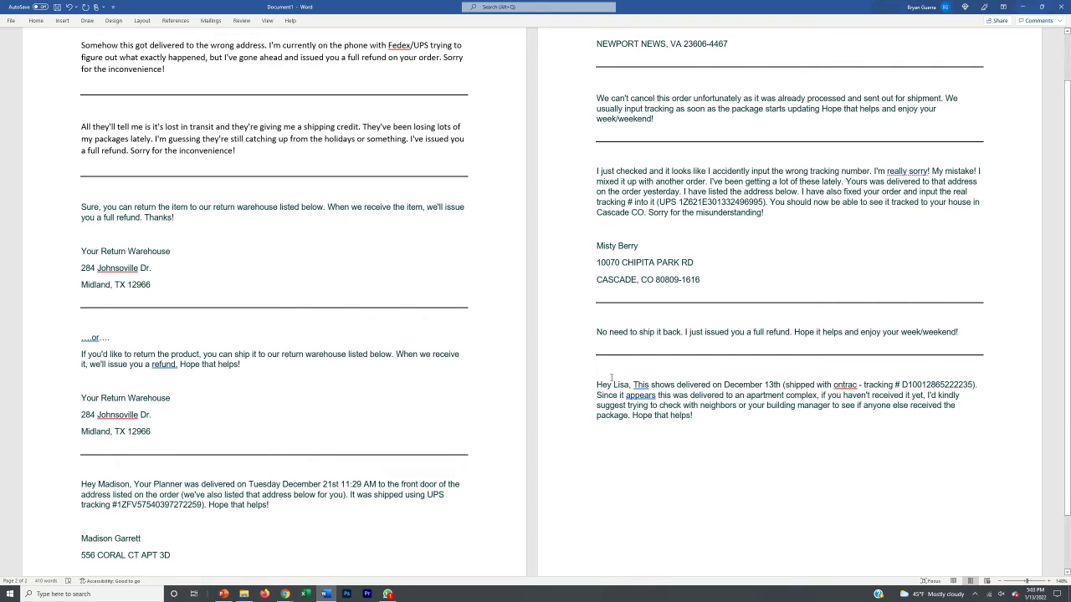
drag(598, 384, 694, 418)
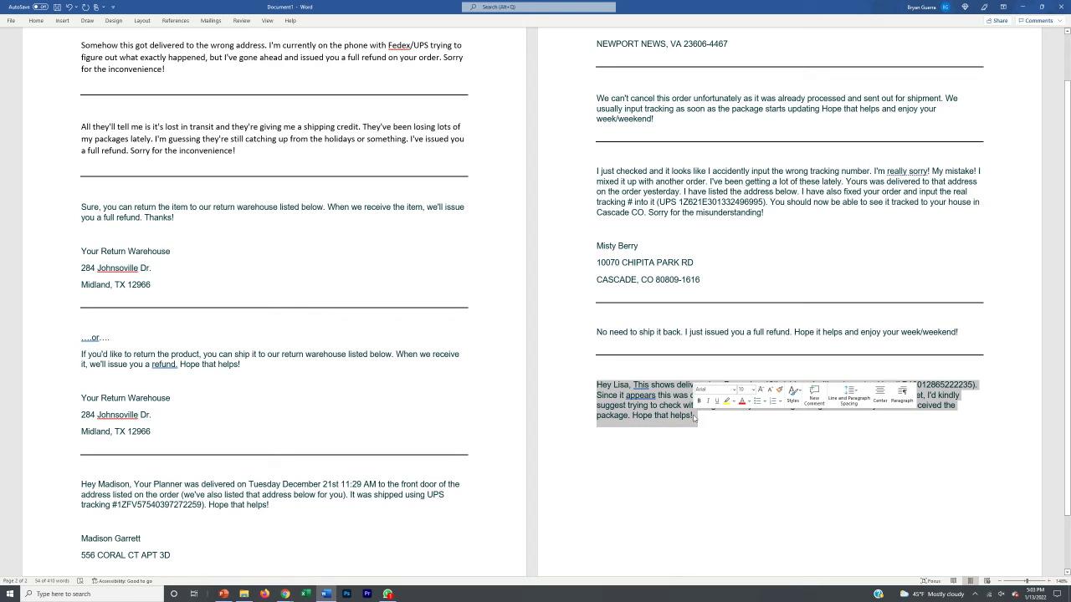
click(694, 417)
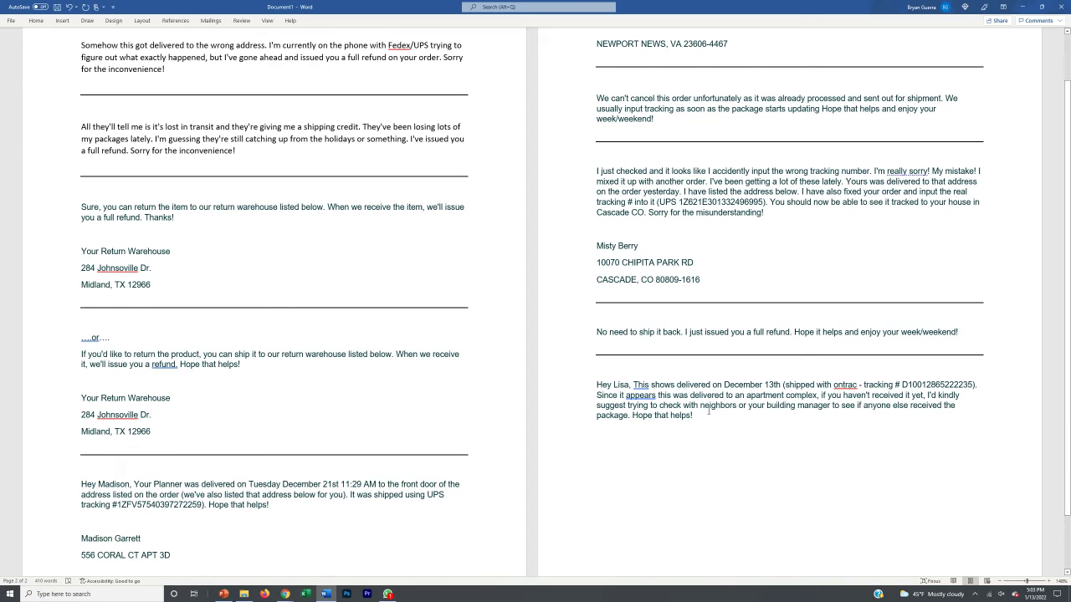
Add the missing period after "updating" in the can't-cancel reply and check its opening and closing words
scroll(728, 400, up, 1)
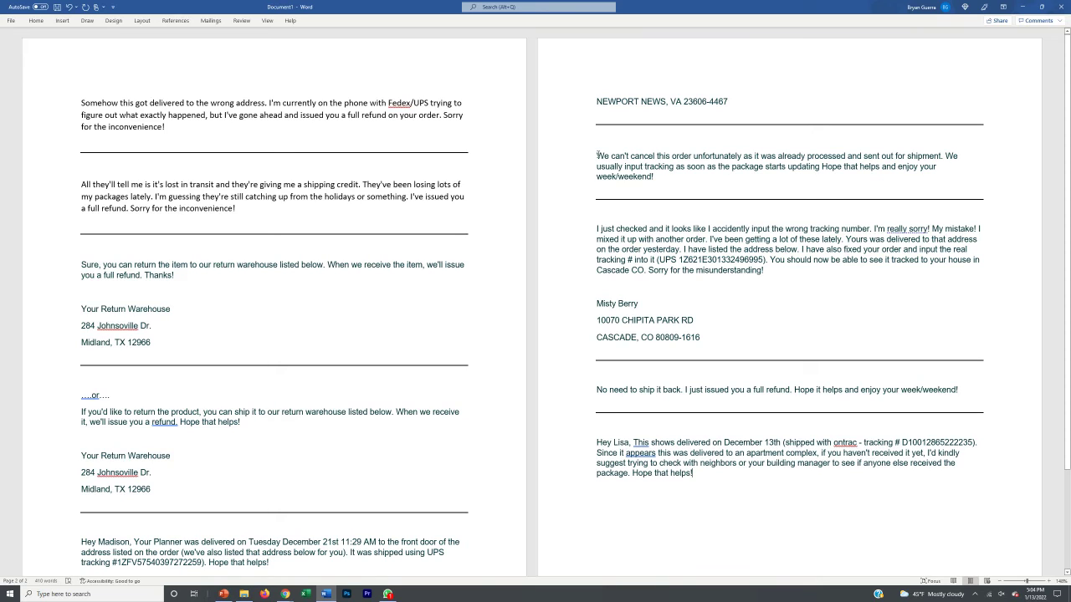
drag(598, 155, 631, 156)
click(625, 156)
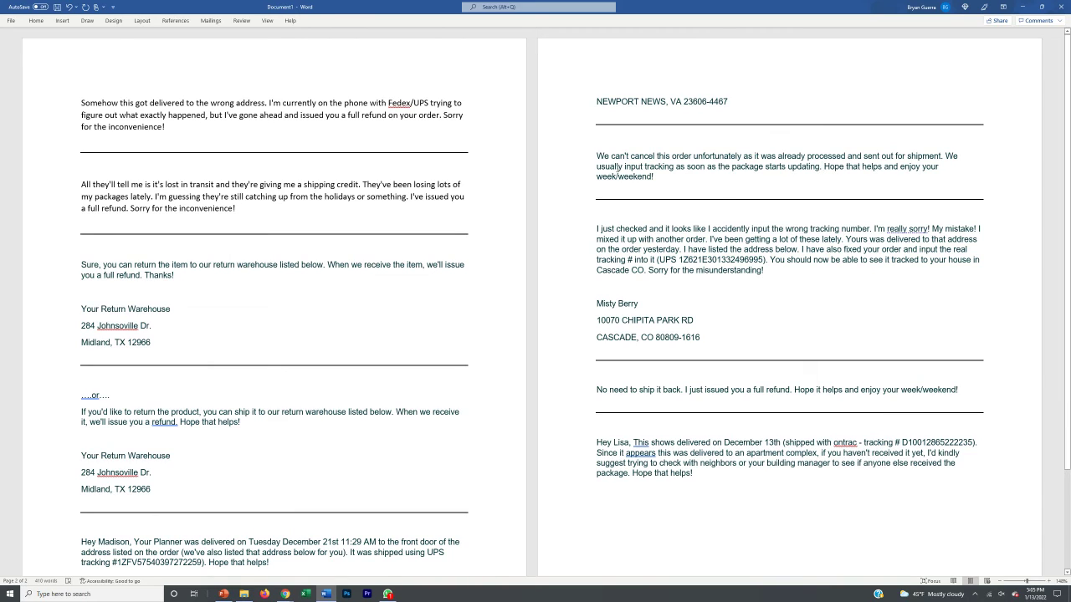
drag(597, 177, 652, 177)
click(642, 176)
Review the wrong-tracking-number reply, selecting the full message and the customer's name and address block beneath it
scroll(687, 224, down, 1)
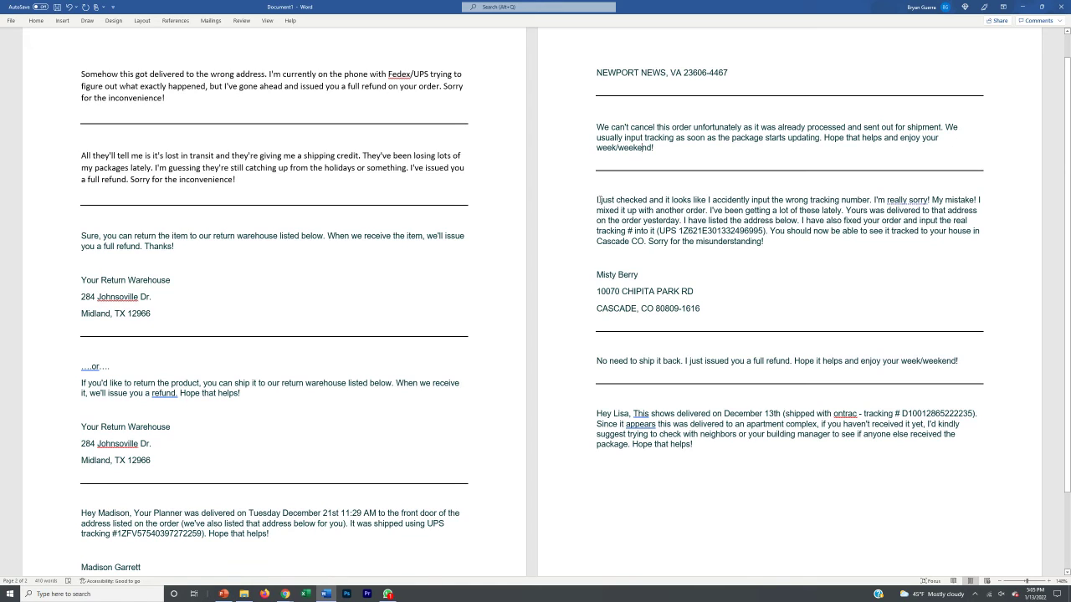
drag(597, 199, 707, 309)
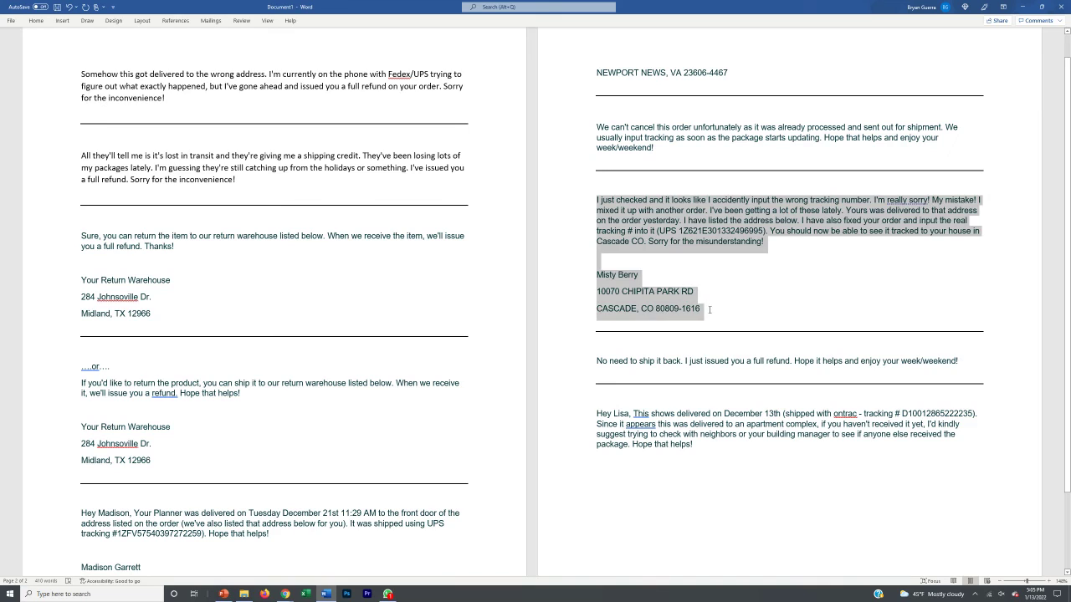
click(711, 309)
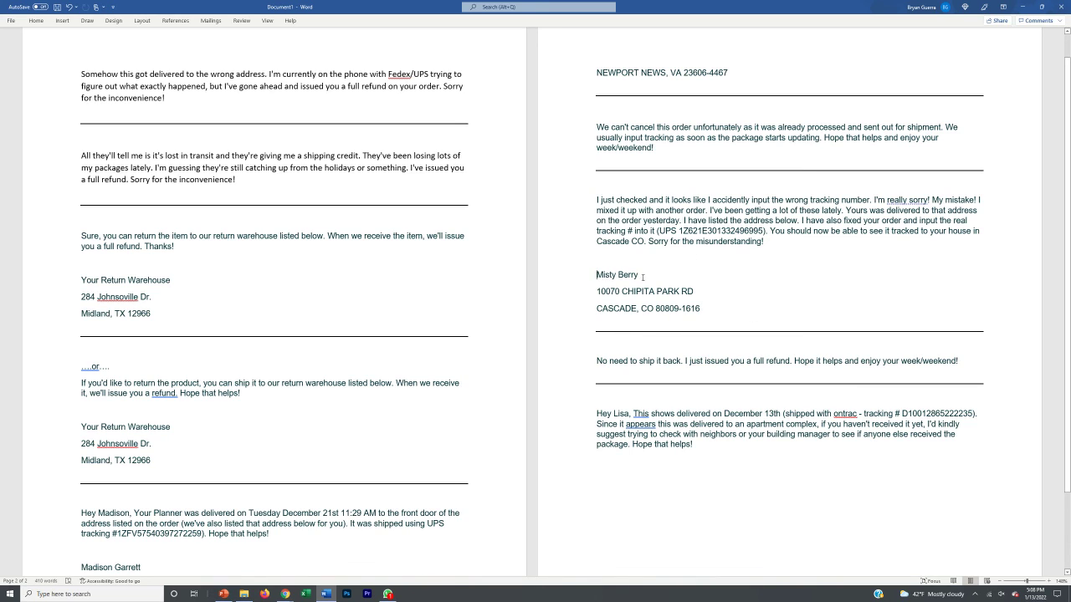
drag(596, 275, 718, 310)
click(722, 309)
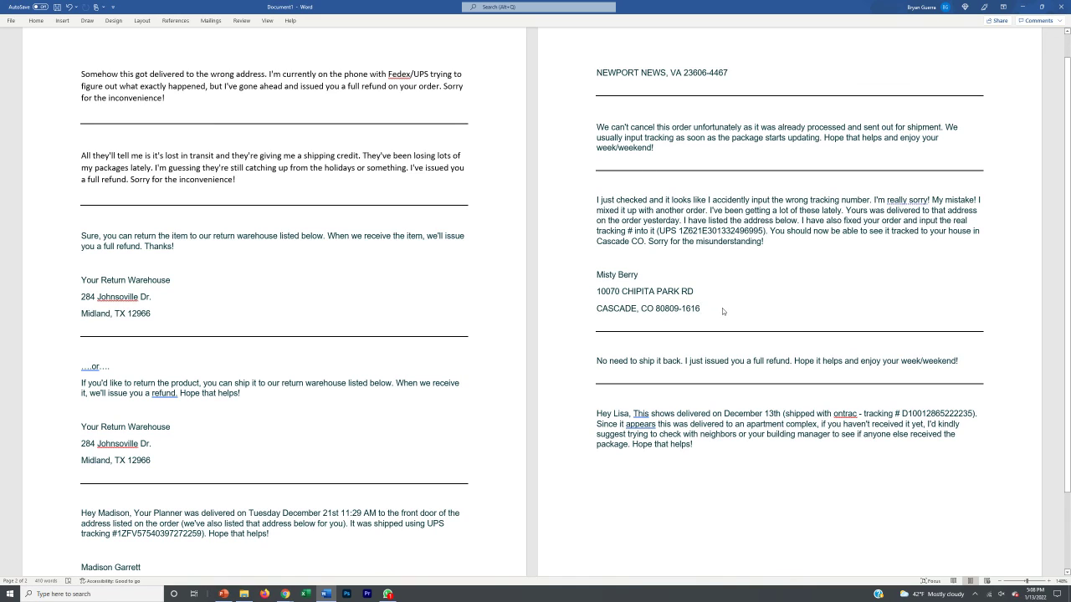